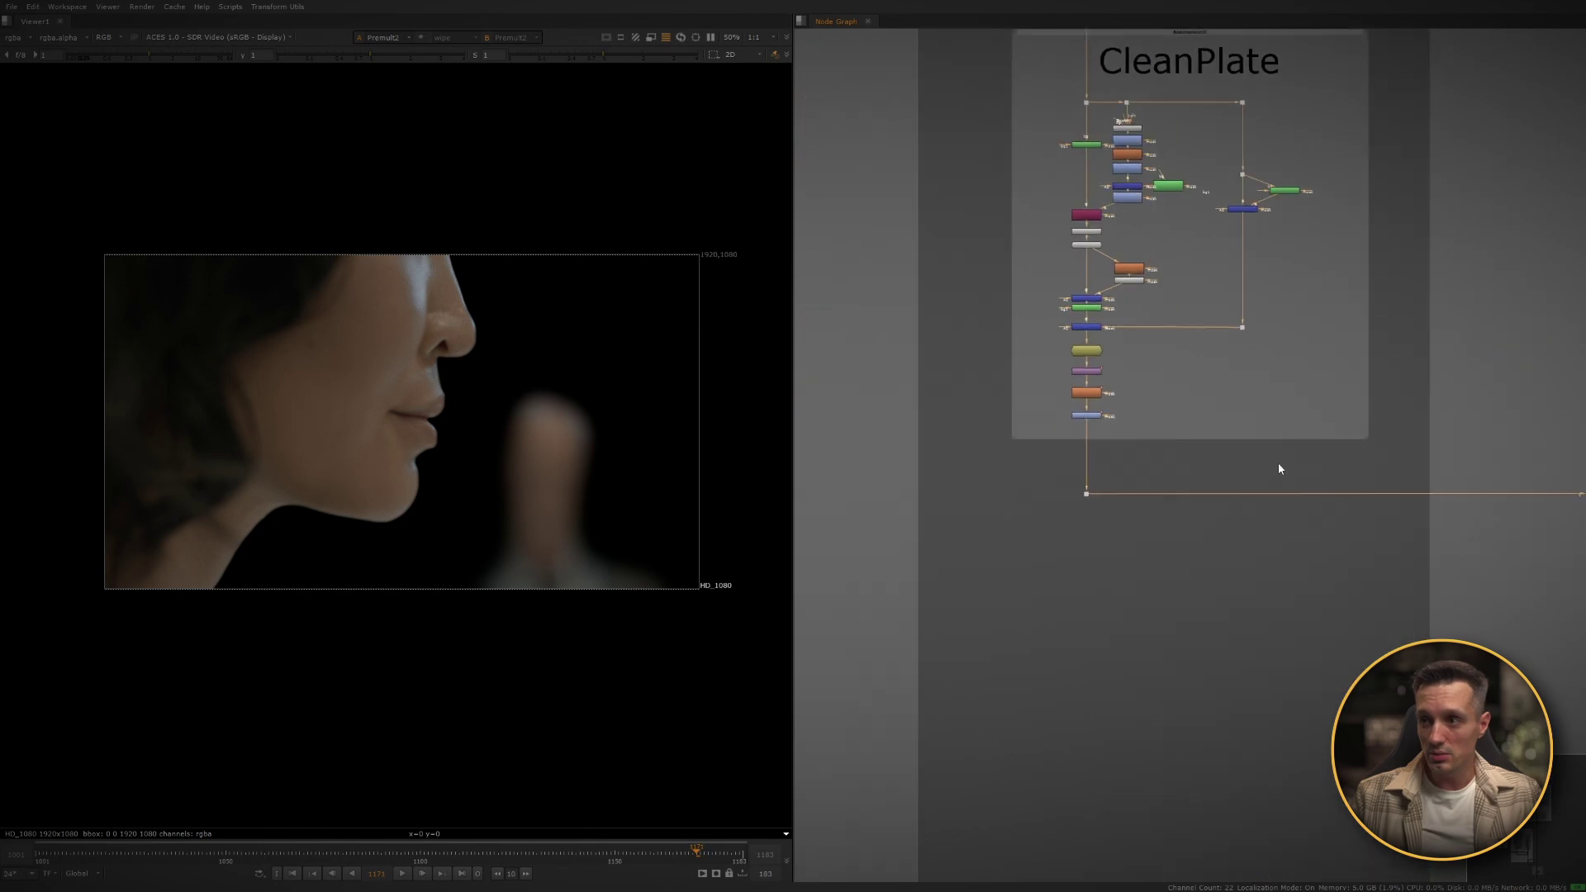
Inspect the output of the CleanPlate section and another node of the keying graph in the viewer.
key(1)
click(1029, 554)
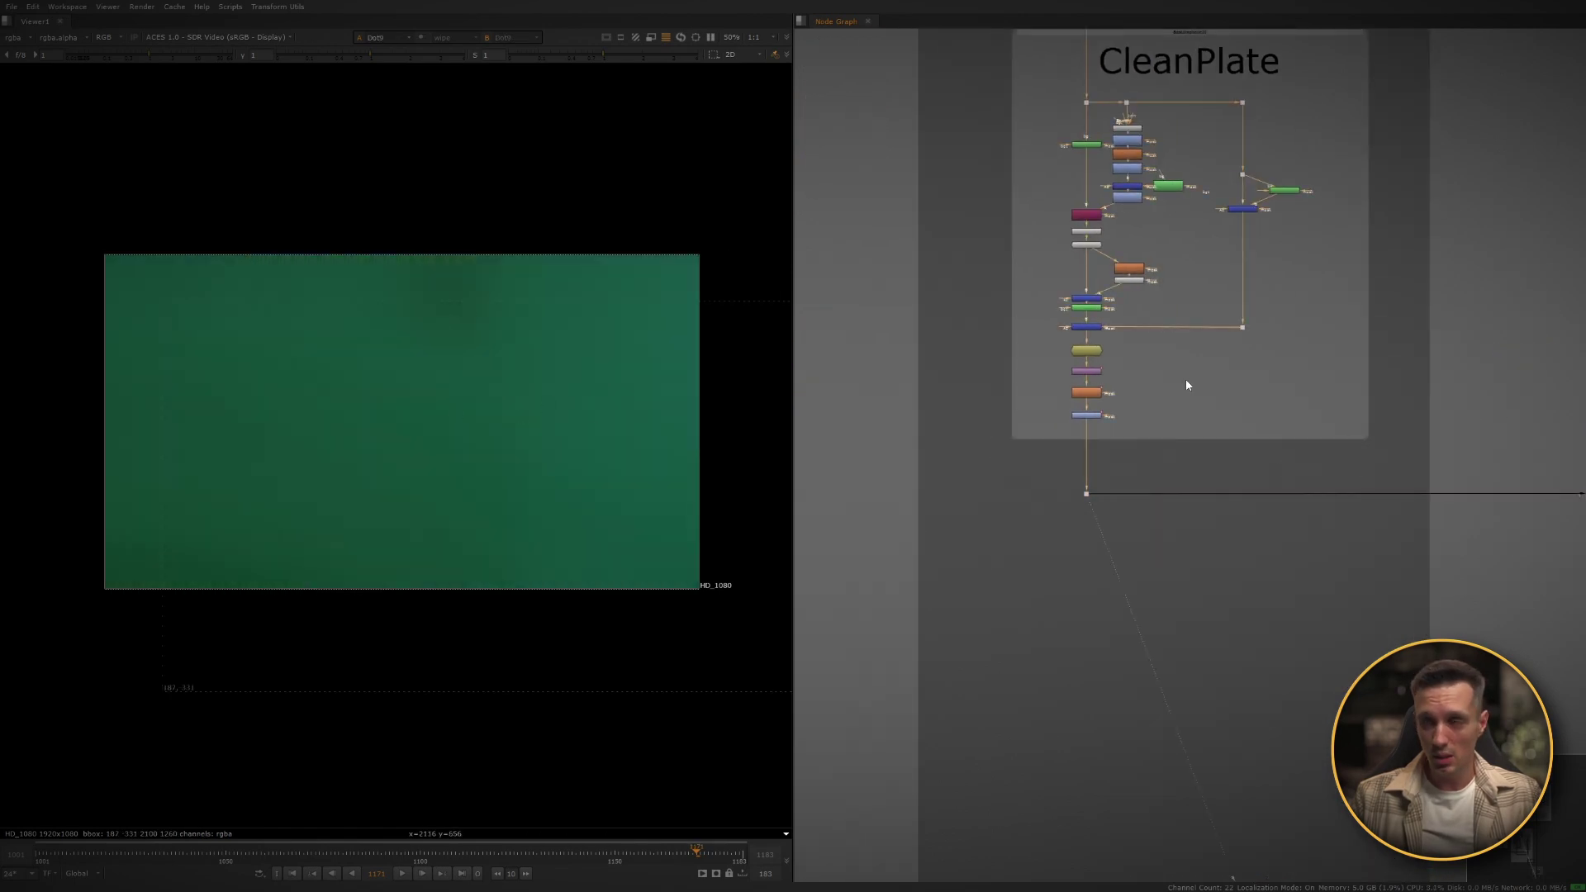
scroll(1185, 380, down, 3)
middle_drag(1336, 368, 1066, 377)
click(1203, 139)
key(1)
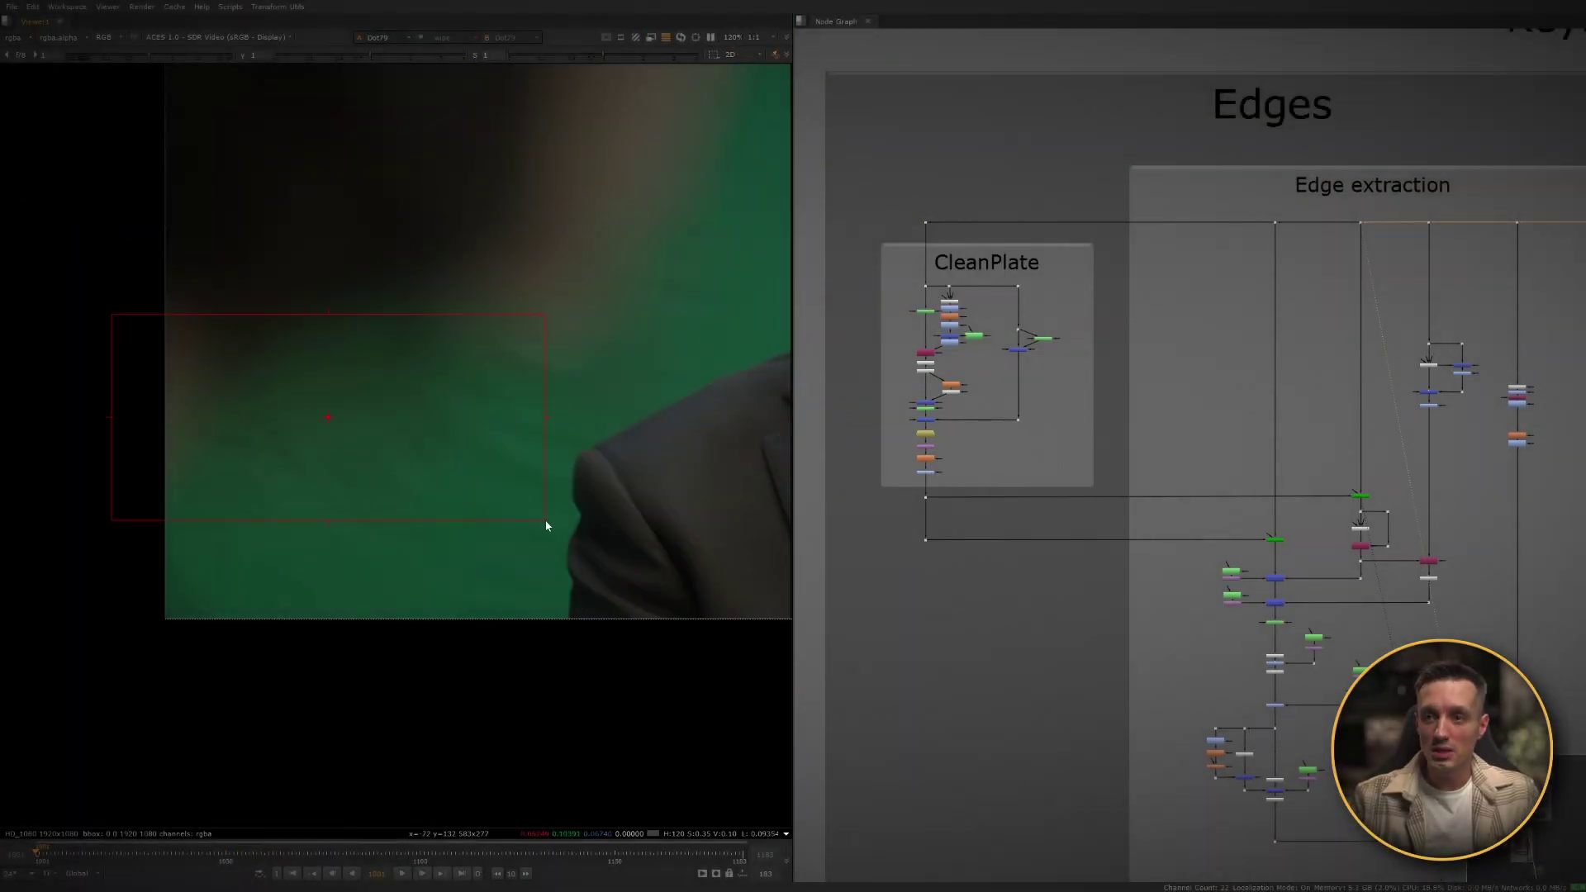
View the Edge extraction keyer fed by the CleanPlate, examining its alpha matte and then its RGB result.
click(1359, 496)
key(1)
key(a)
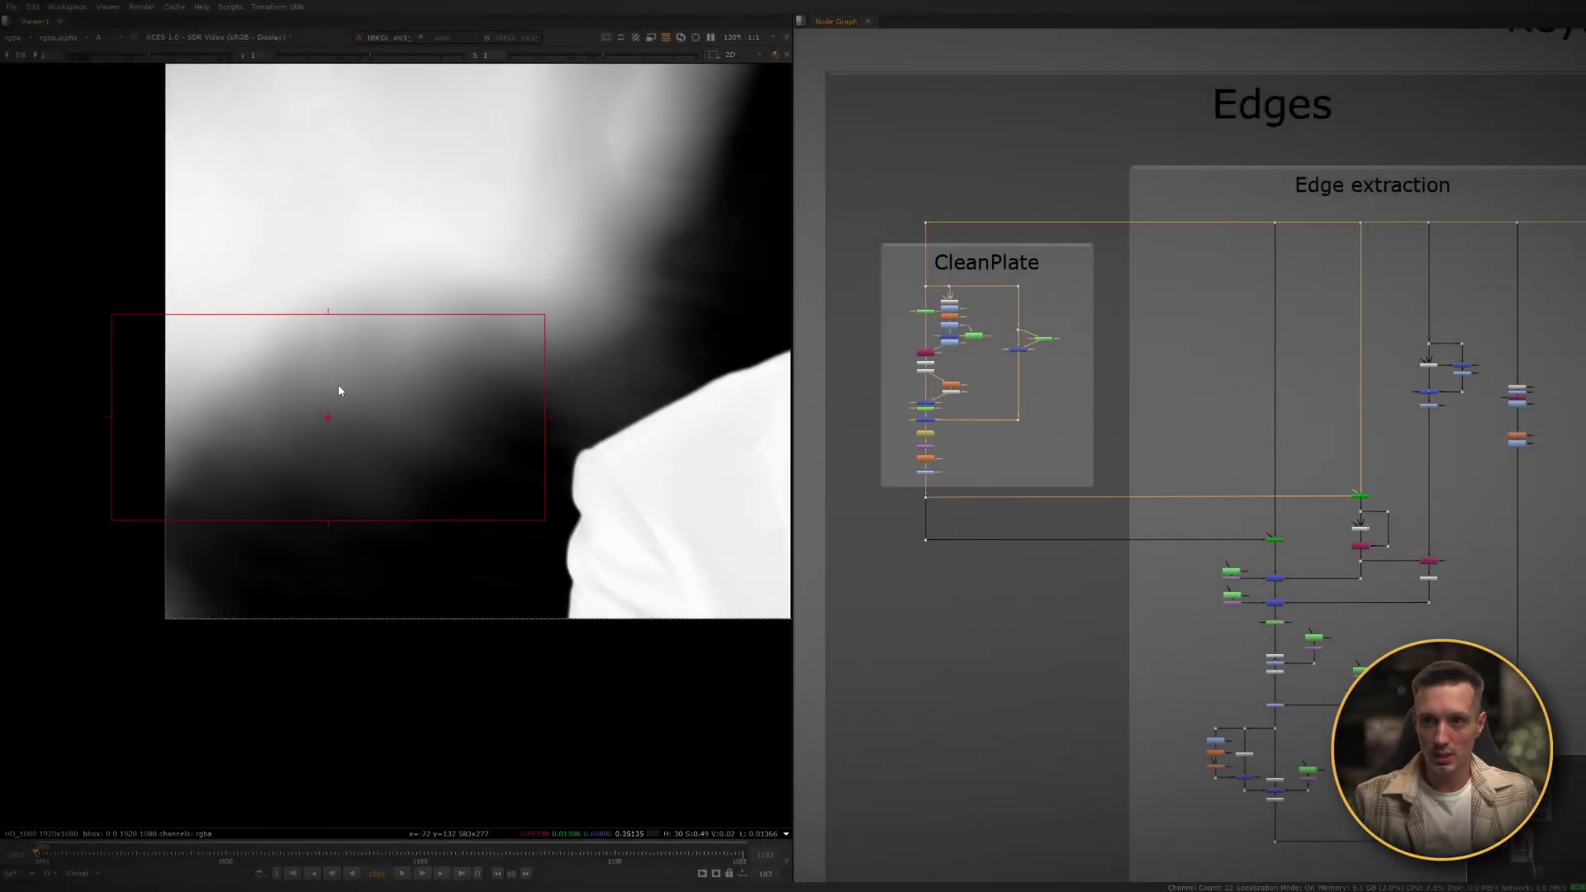
key(a)
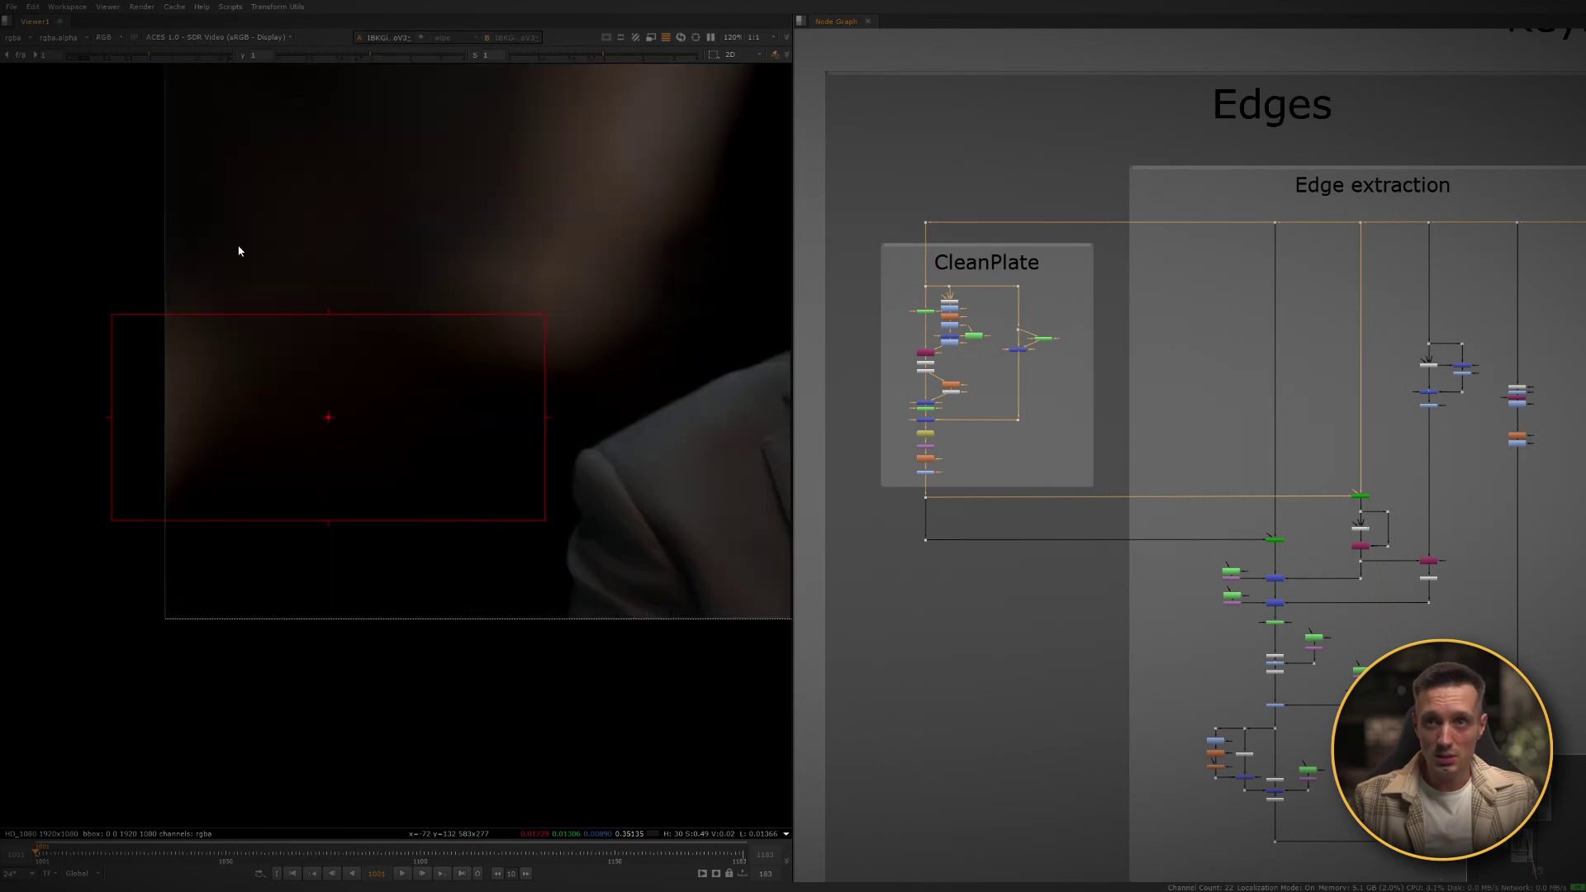
mouse_move(154, 57)
mouse_down()
mouse_move(186, 54)
mouse_move(154, 55)
mouse_up()
middle_drag(929, 347, 1051, 324)
drag(1021, 461, 1022, 459)
key(1)
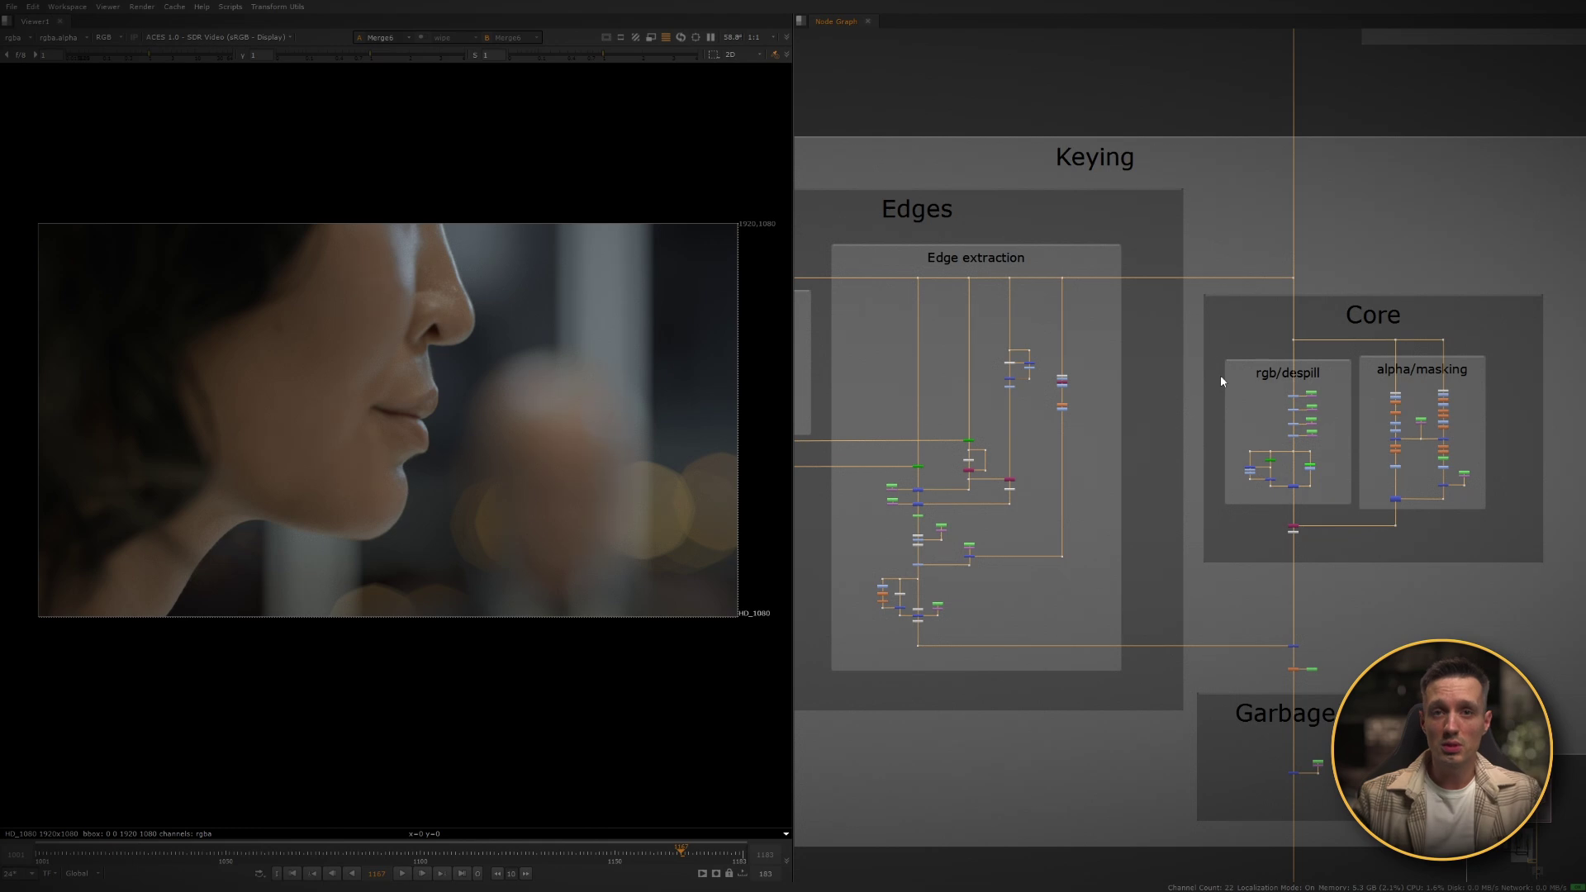
Compare the Core output, the Edge extraction output and the merge of both in the viewer.
drag(1354, 349, 1466, 470)
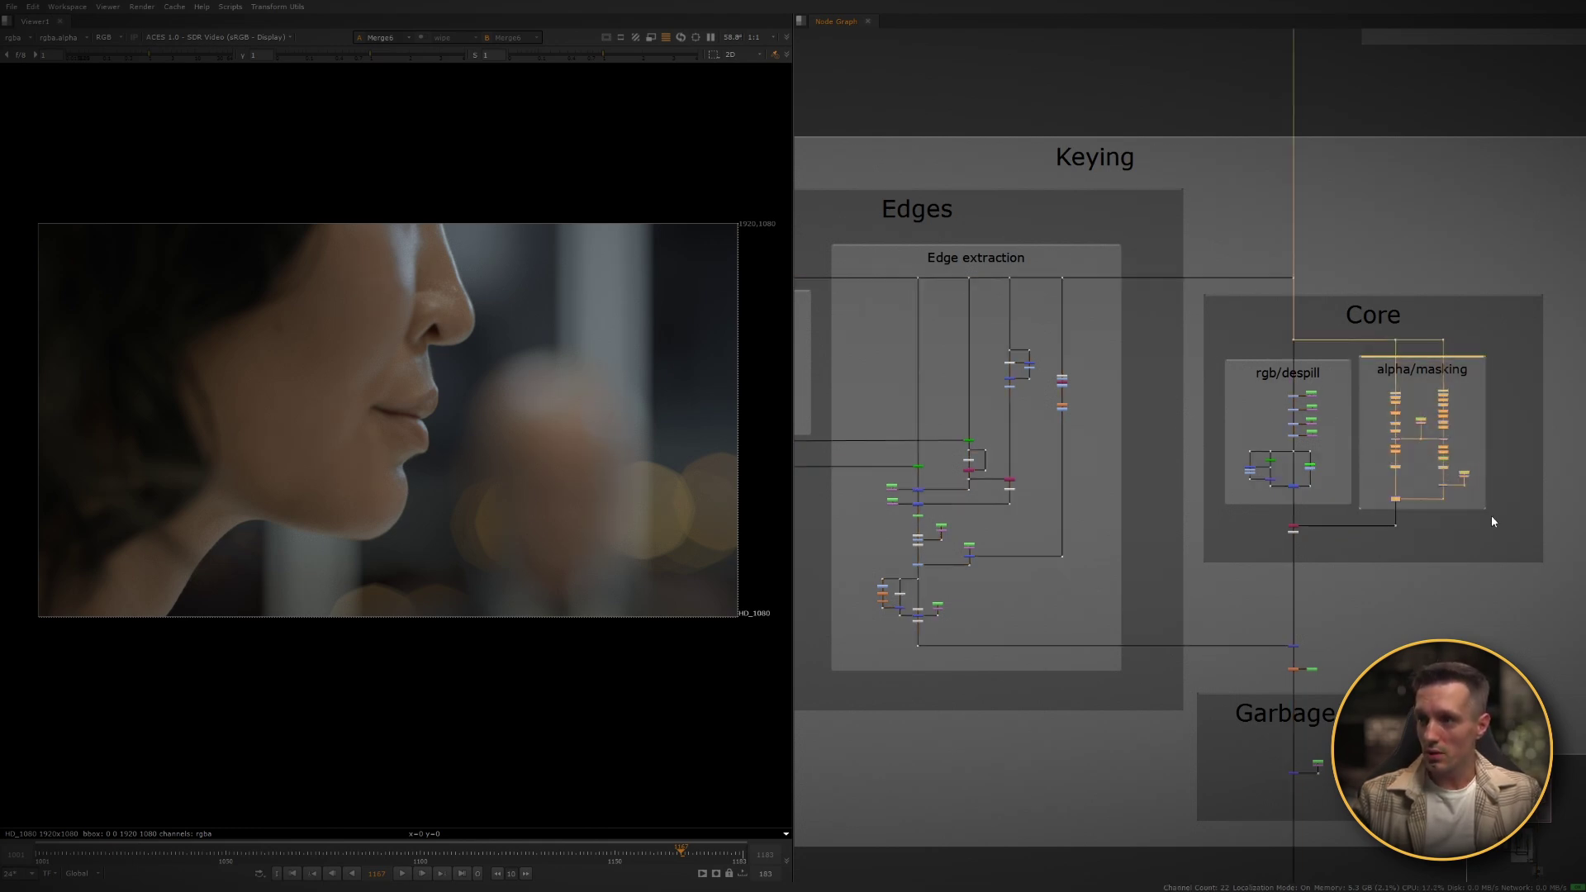
drag(836, 257, 1099, 669)
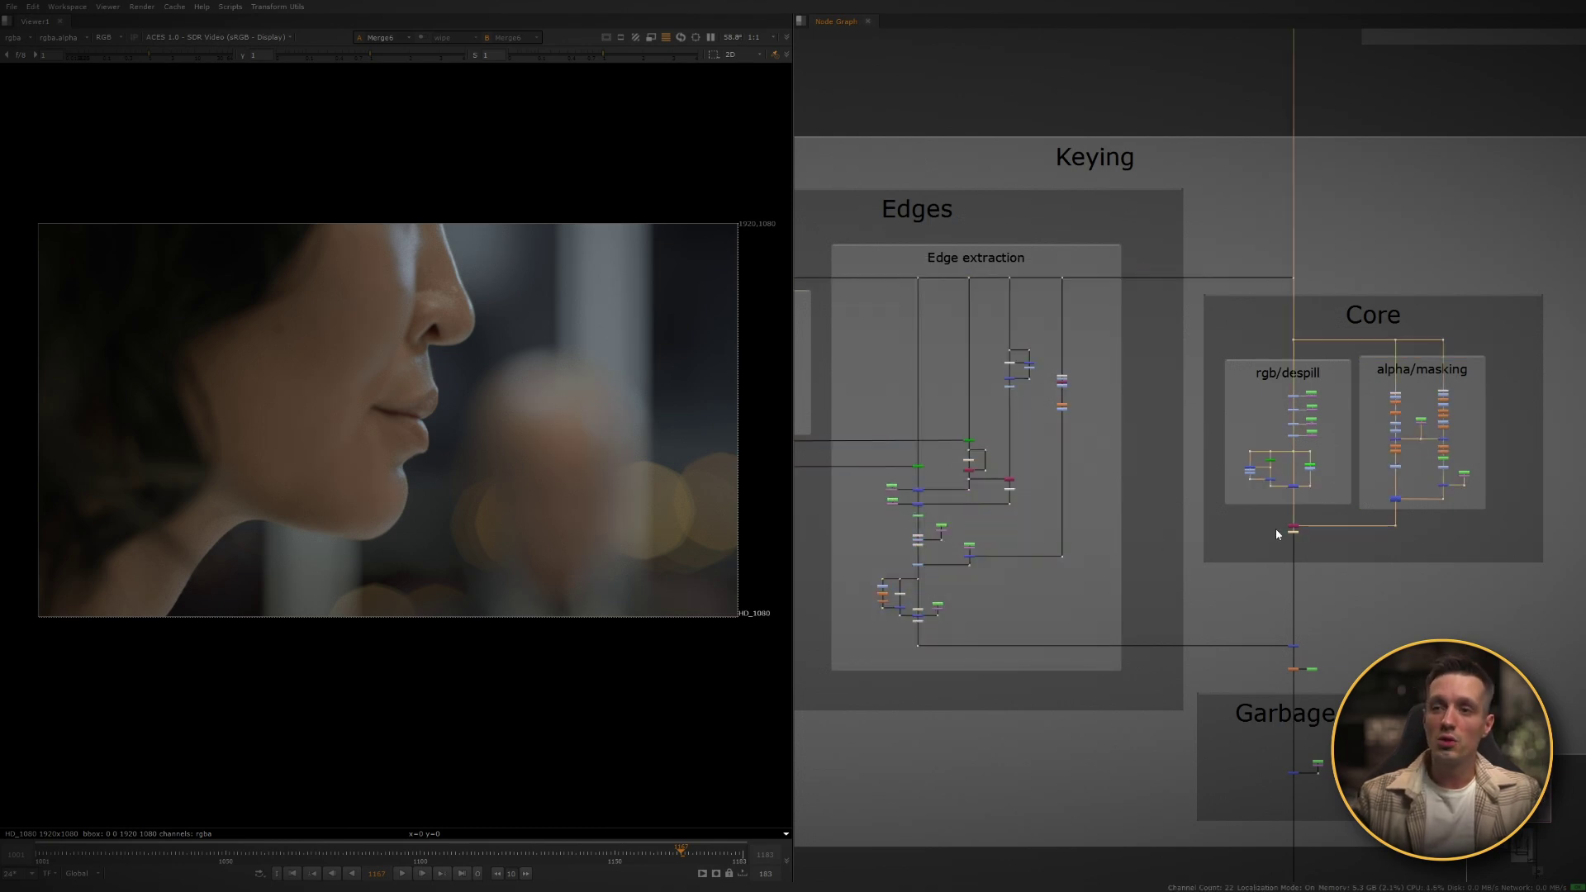
key(1)
click(934, 644)
key(1)
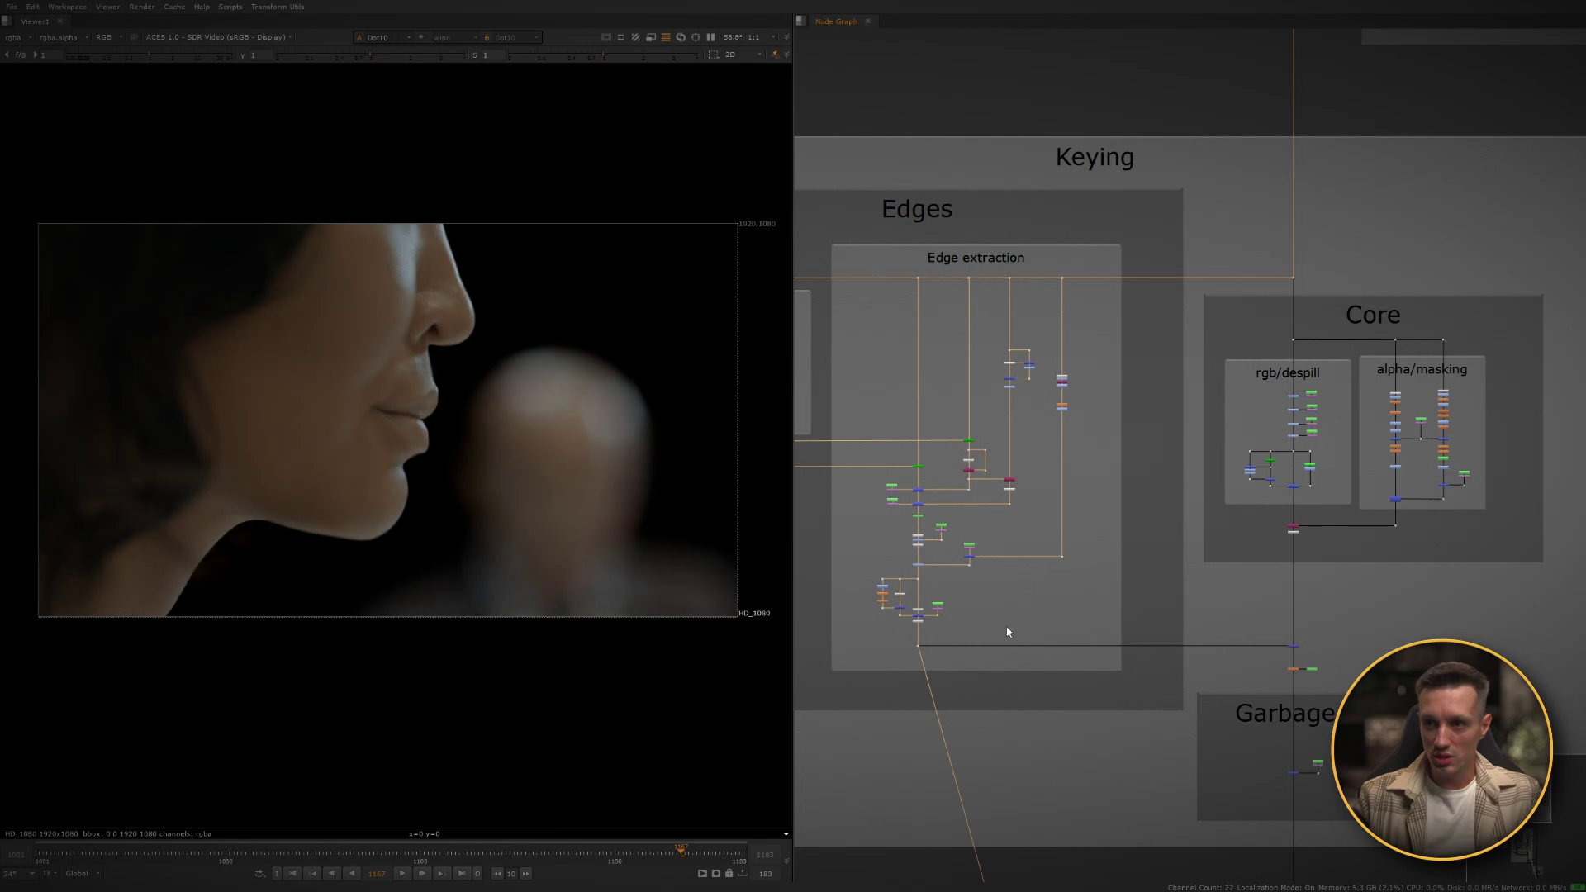
drag(1261, 664, 1261, 664)
key(1)
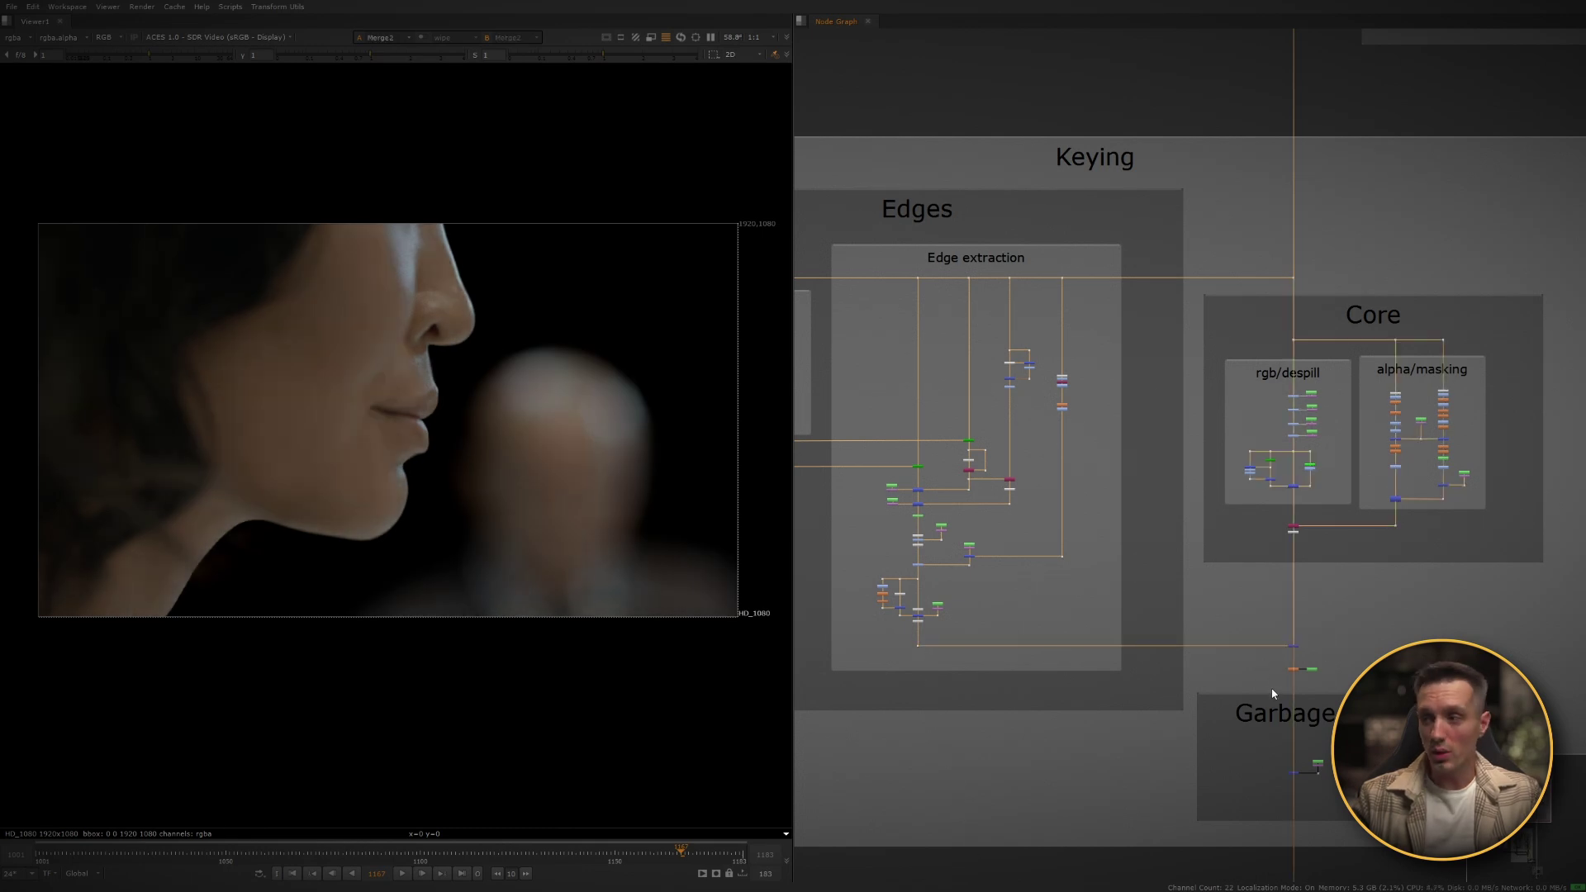
View the Merge6 (under) node that combines the edge and core keys above the Garbage masking section.
scroll(1272, 693, up, 6)
click(1086, 684)
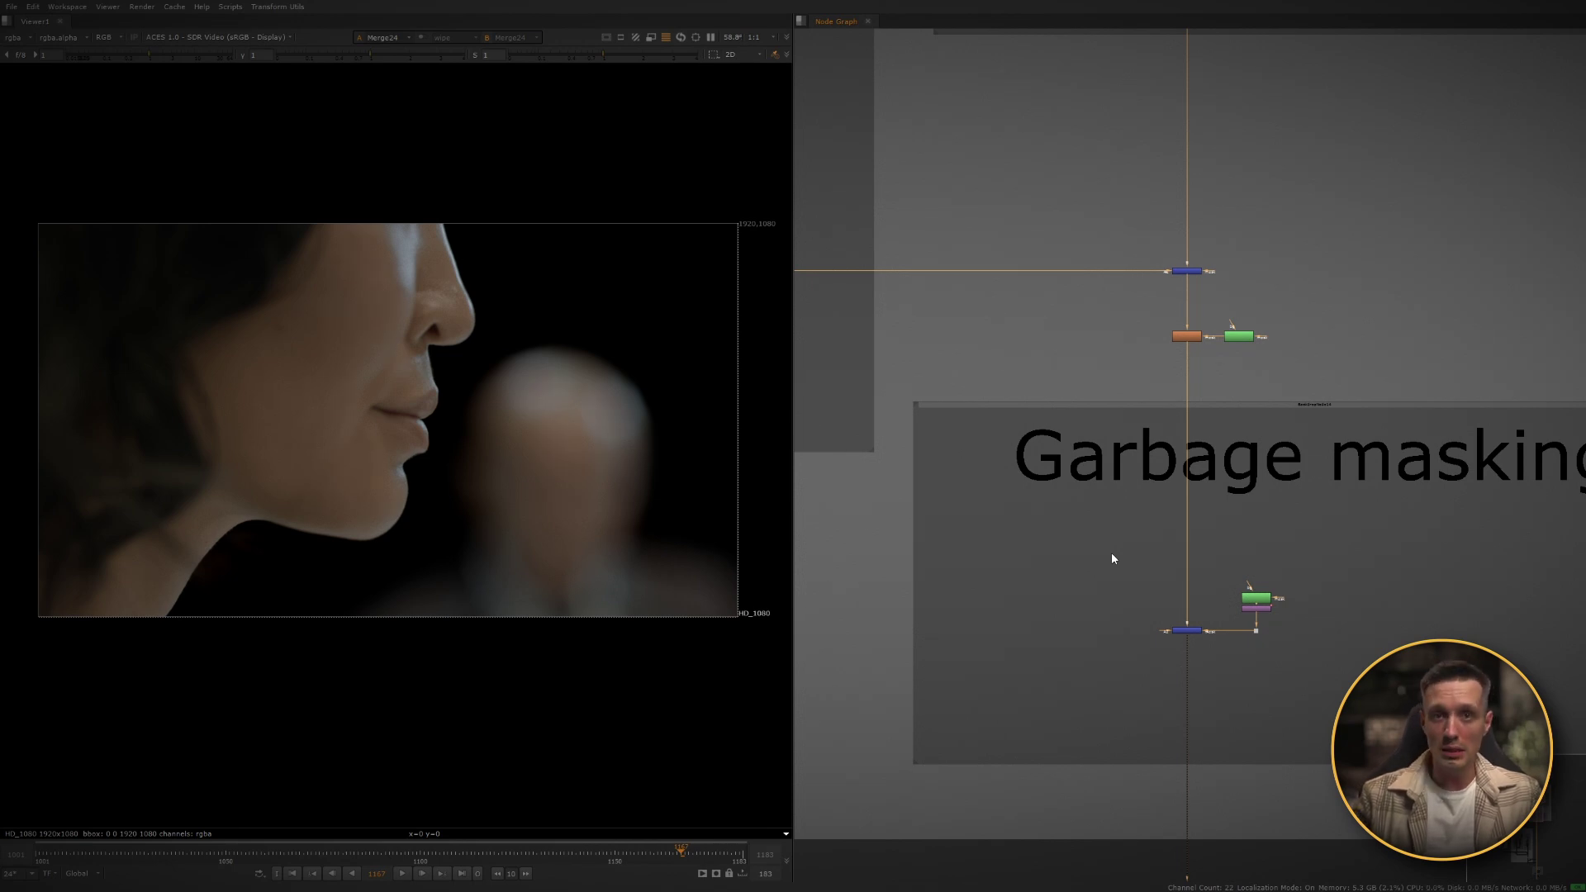
key(j)
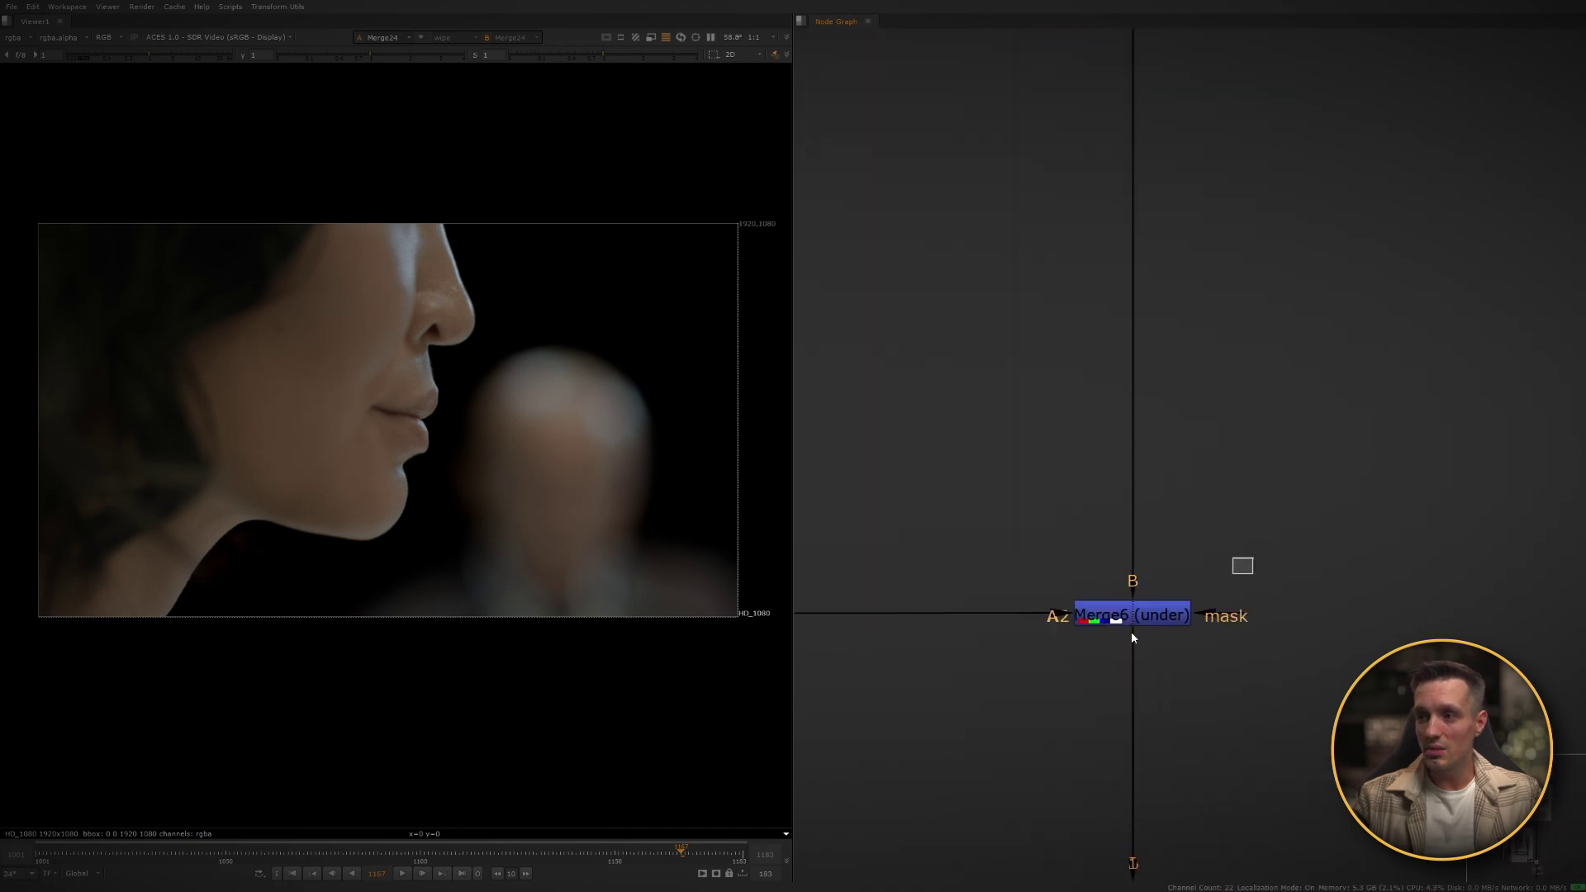
click(1131, 624)
key(1)
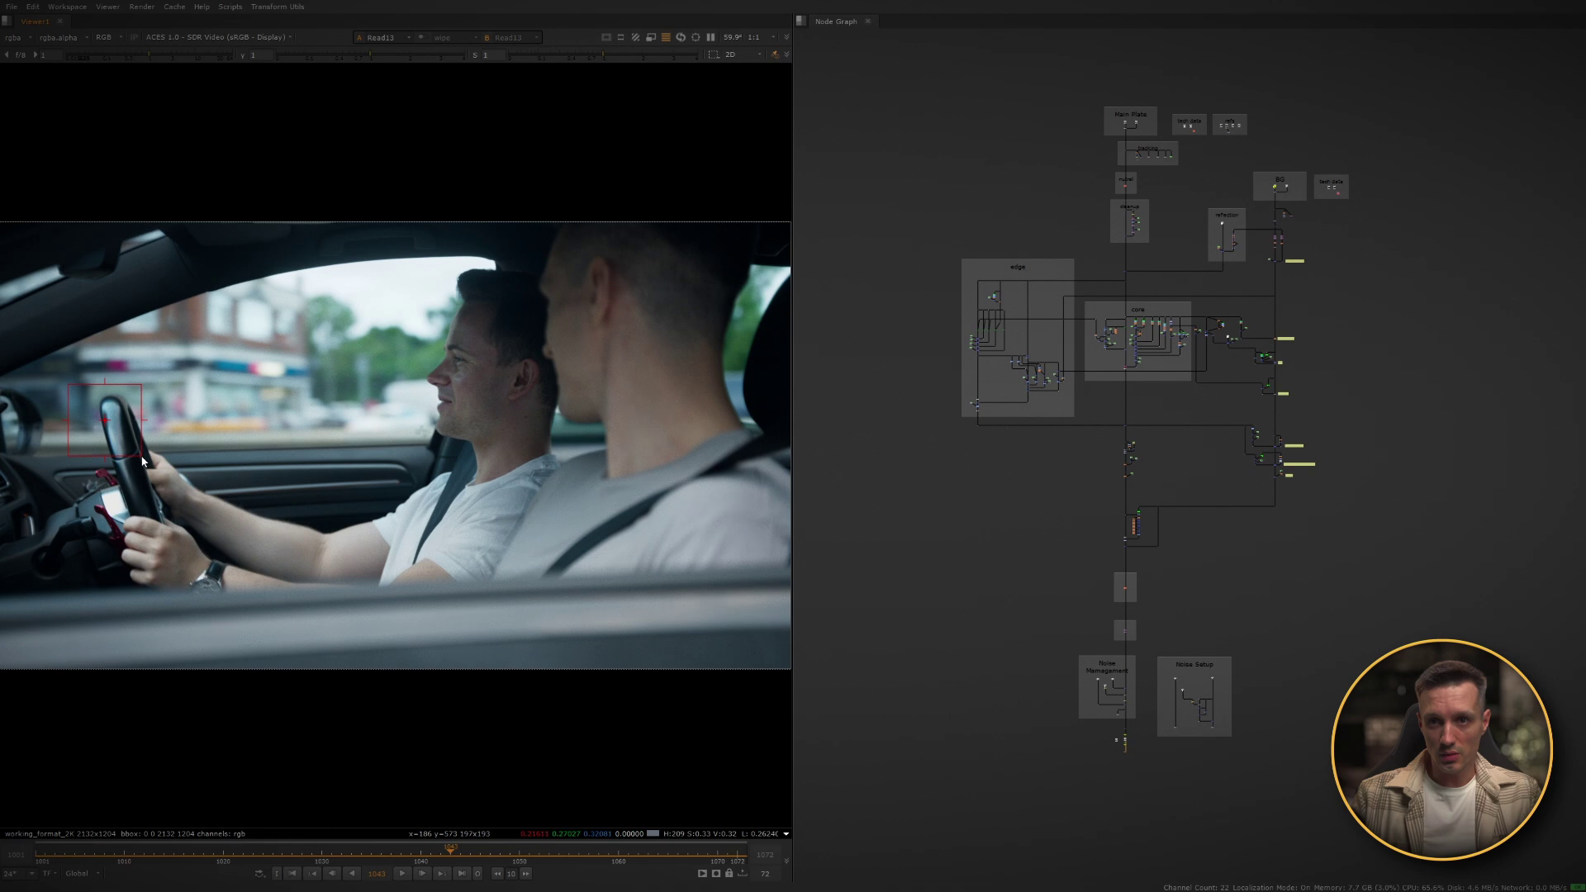
Go to frame 1007 of the car shot and examine the keyed layers and patches merged into its background branch.
click(99, 861)
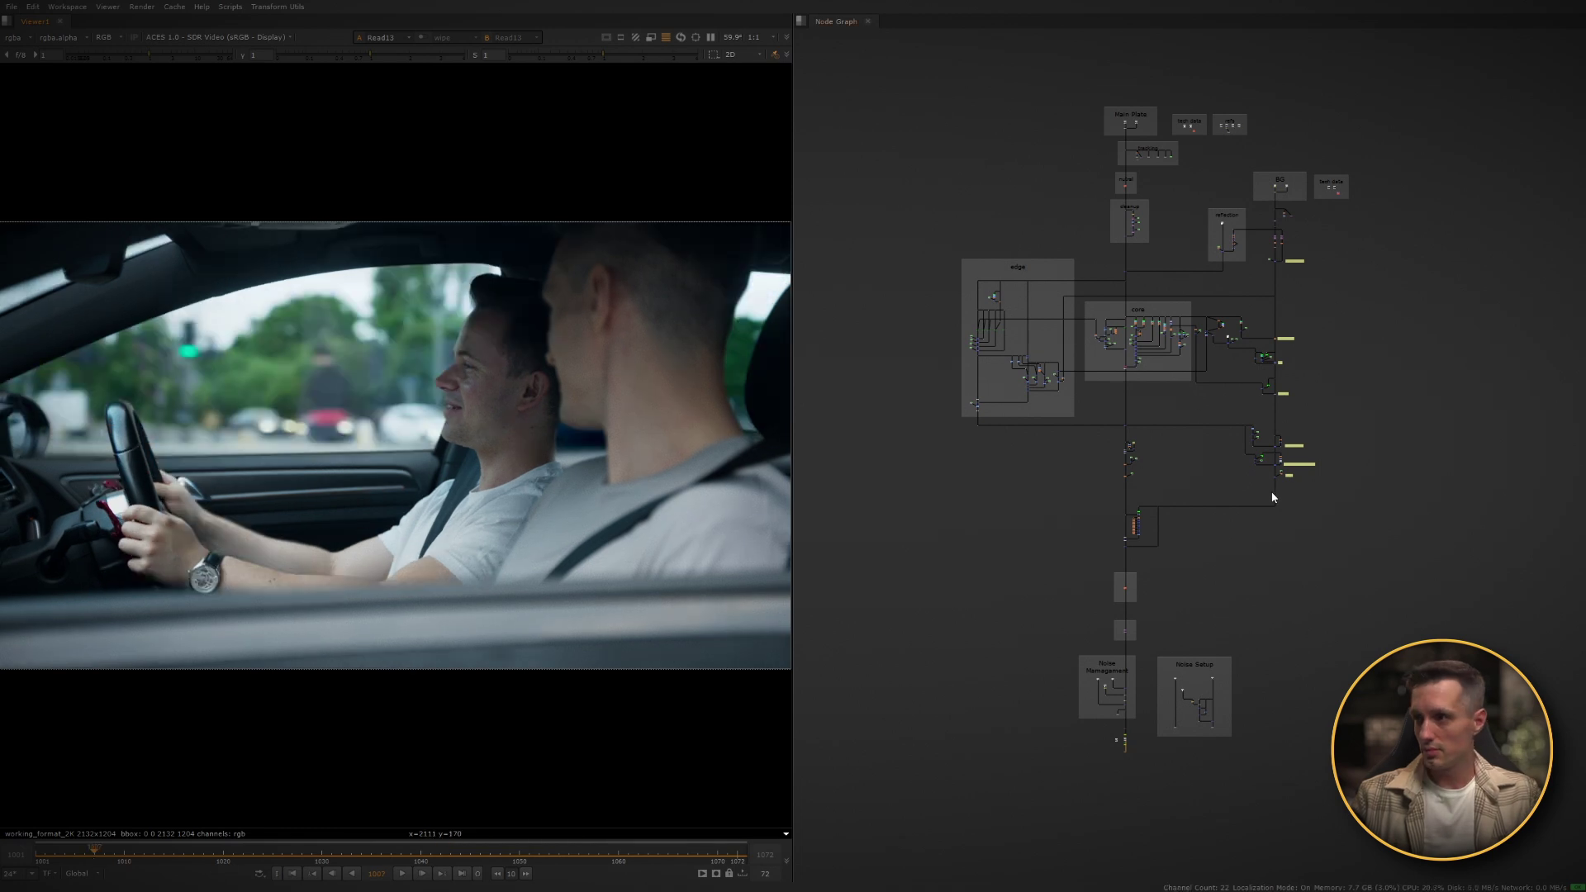
key(1)
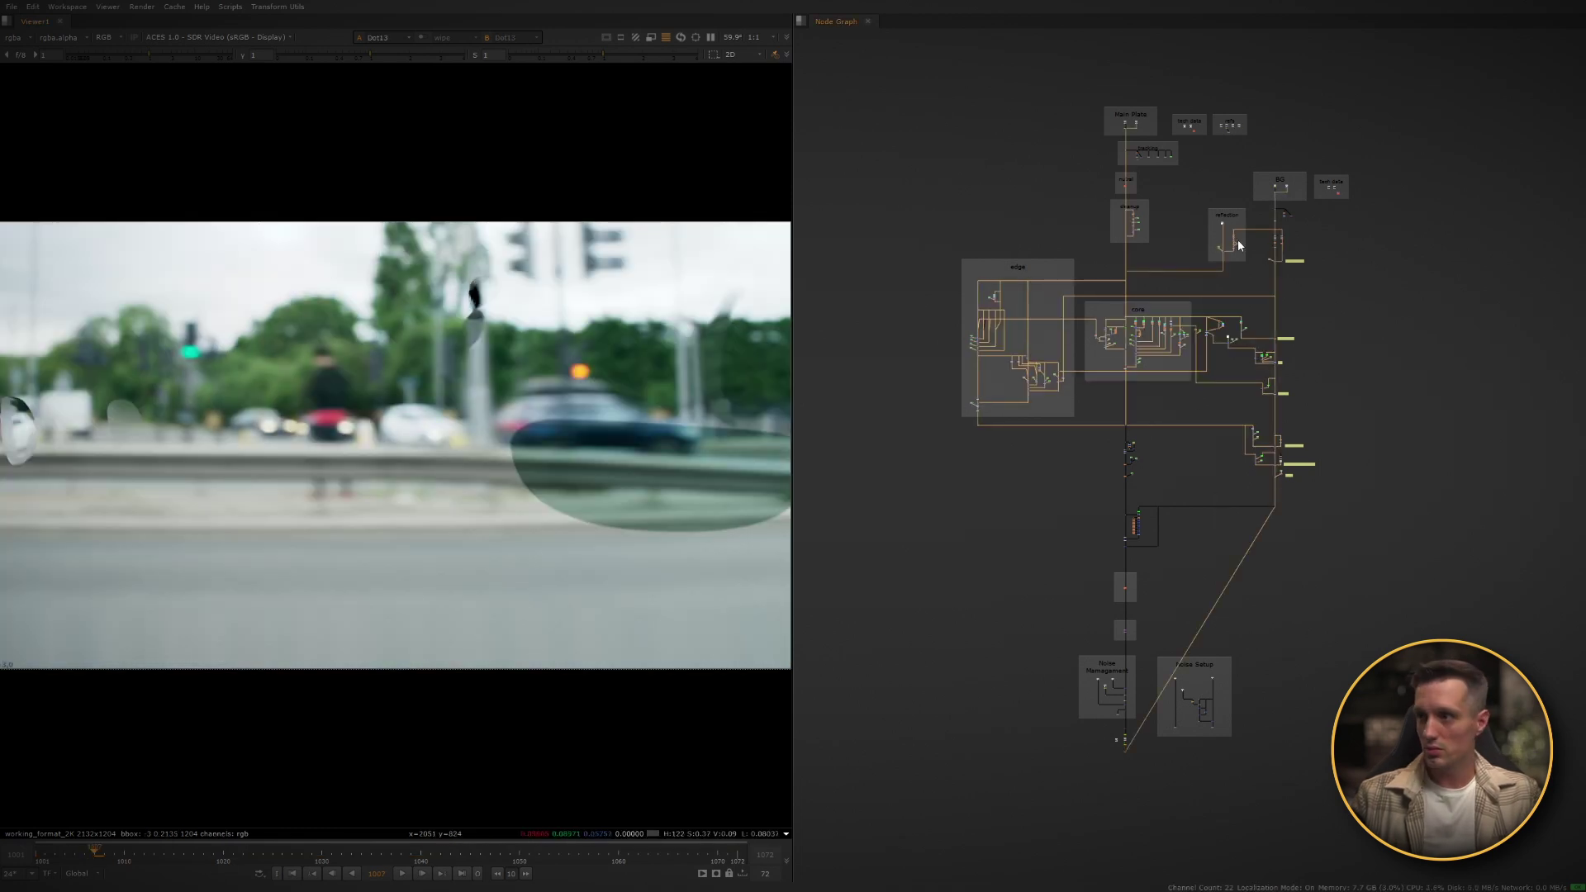
scroll(1238, 245, up, 5)
scroll(290, 453, up, 5)
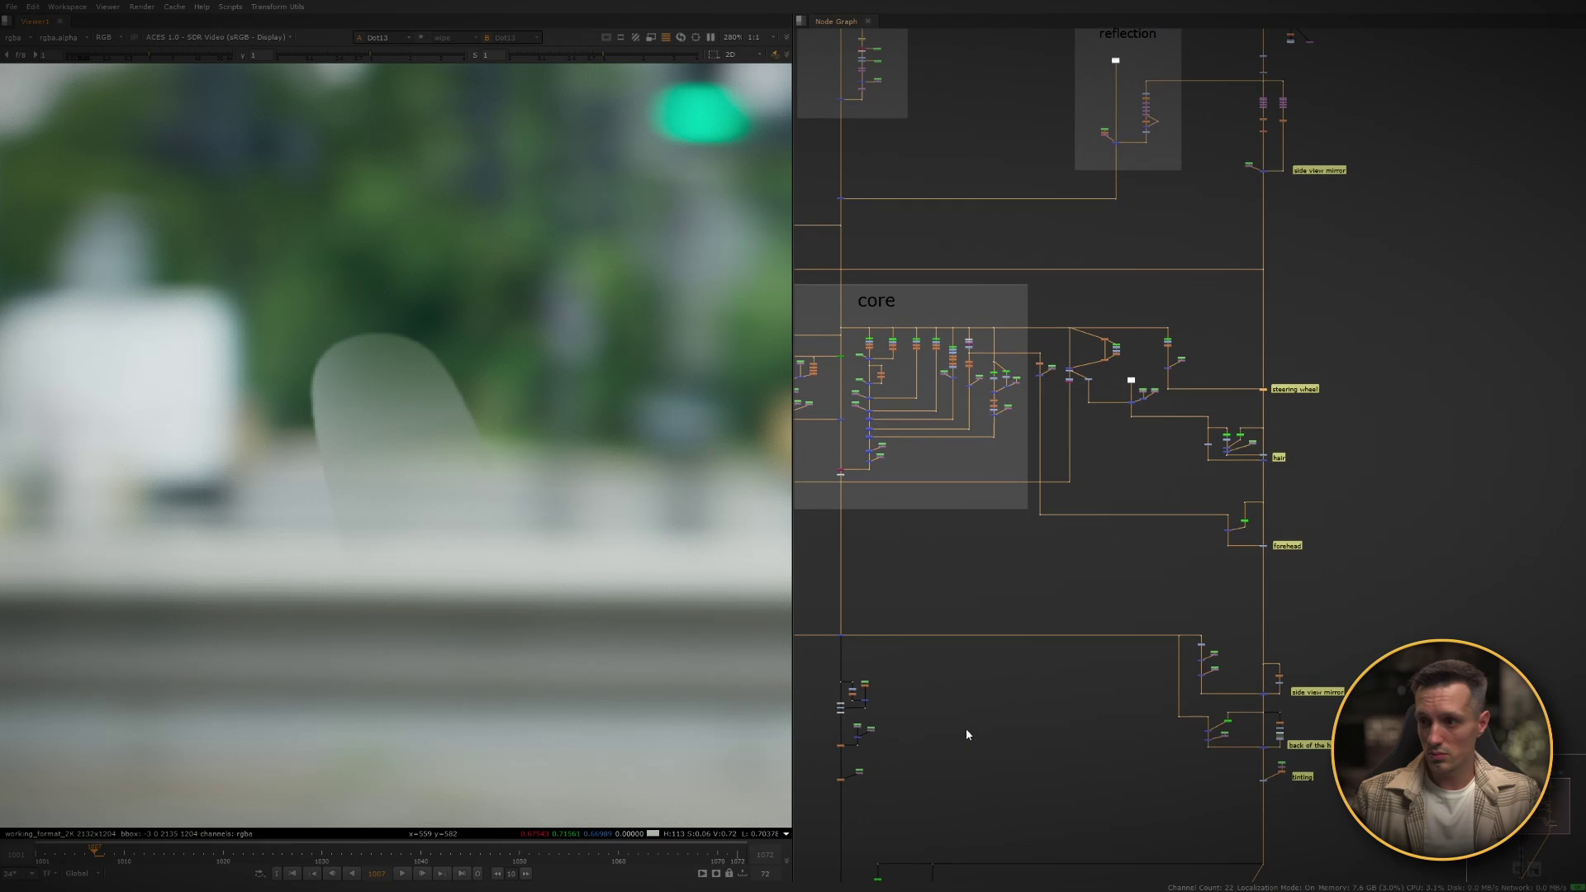
middle_drag(966, 731, 1080, 403)
scroll(936, 650, up, 5)
drag(1024, 599, 935, 648)
key(1)
View the merge that places the keyed woman and man over the Background section.
scroll(1067, 617, down, 6)
middle_drag(1230, 398, 1175, 489)
scroll(1206, 374, up, 5)
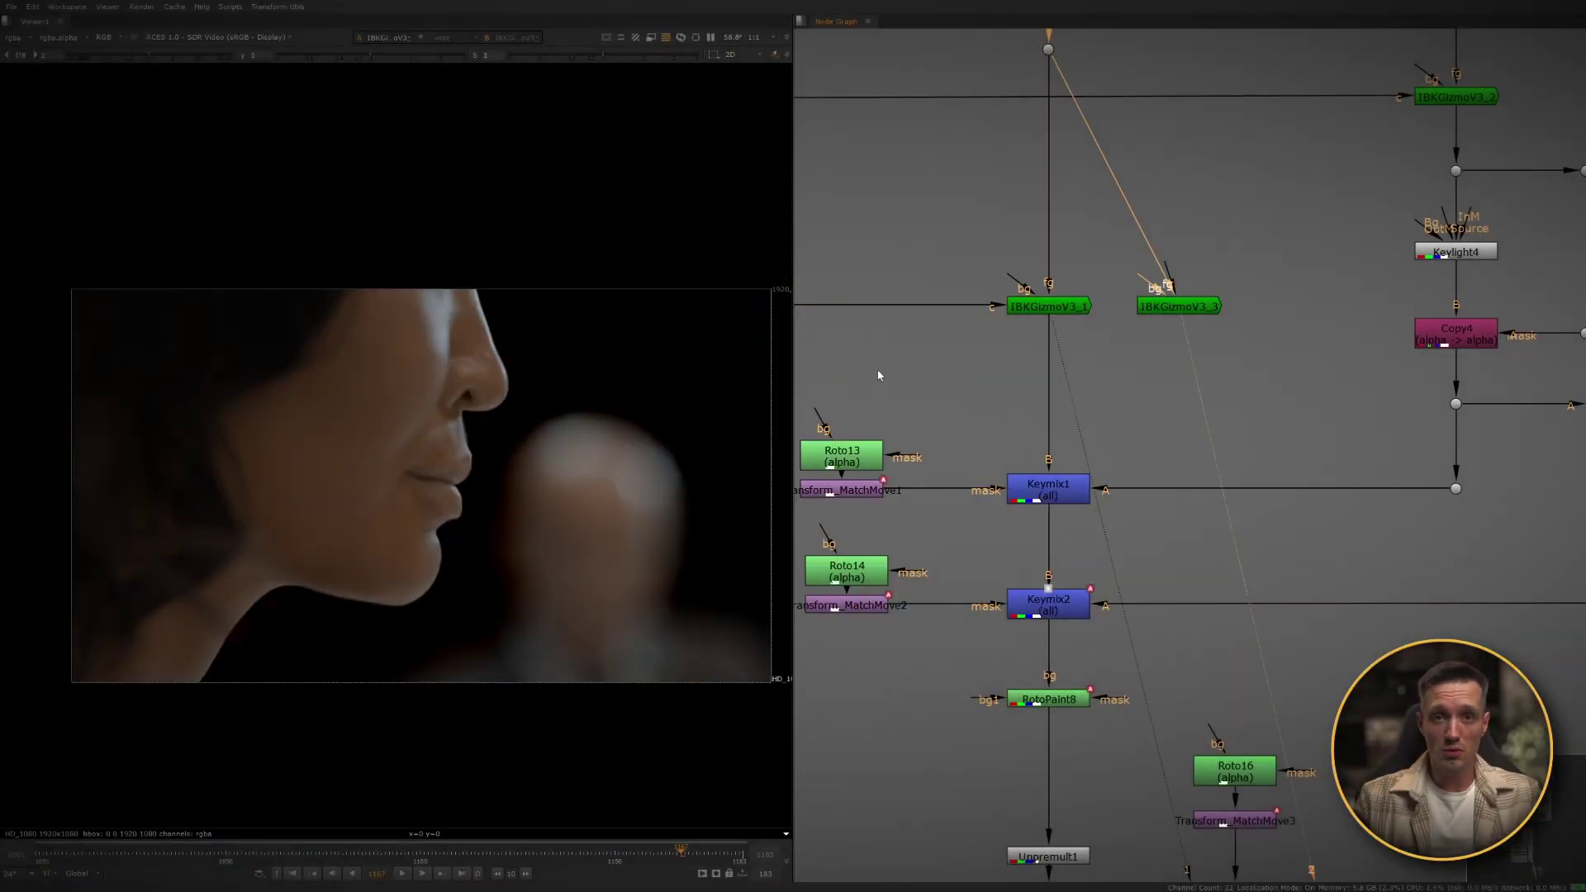
scroll(1156, 355, down, 6)
scroll(1265, 659, up, 5)
drag(1278, 505, 1167, 600)
key(1)
scroll(1239, 584, down, 4)
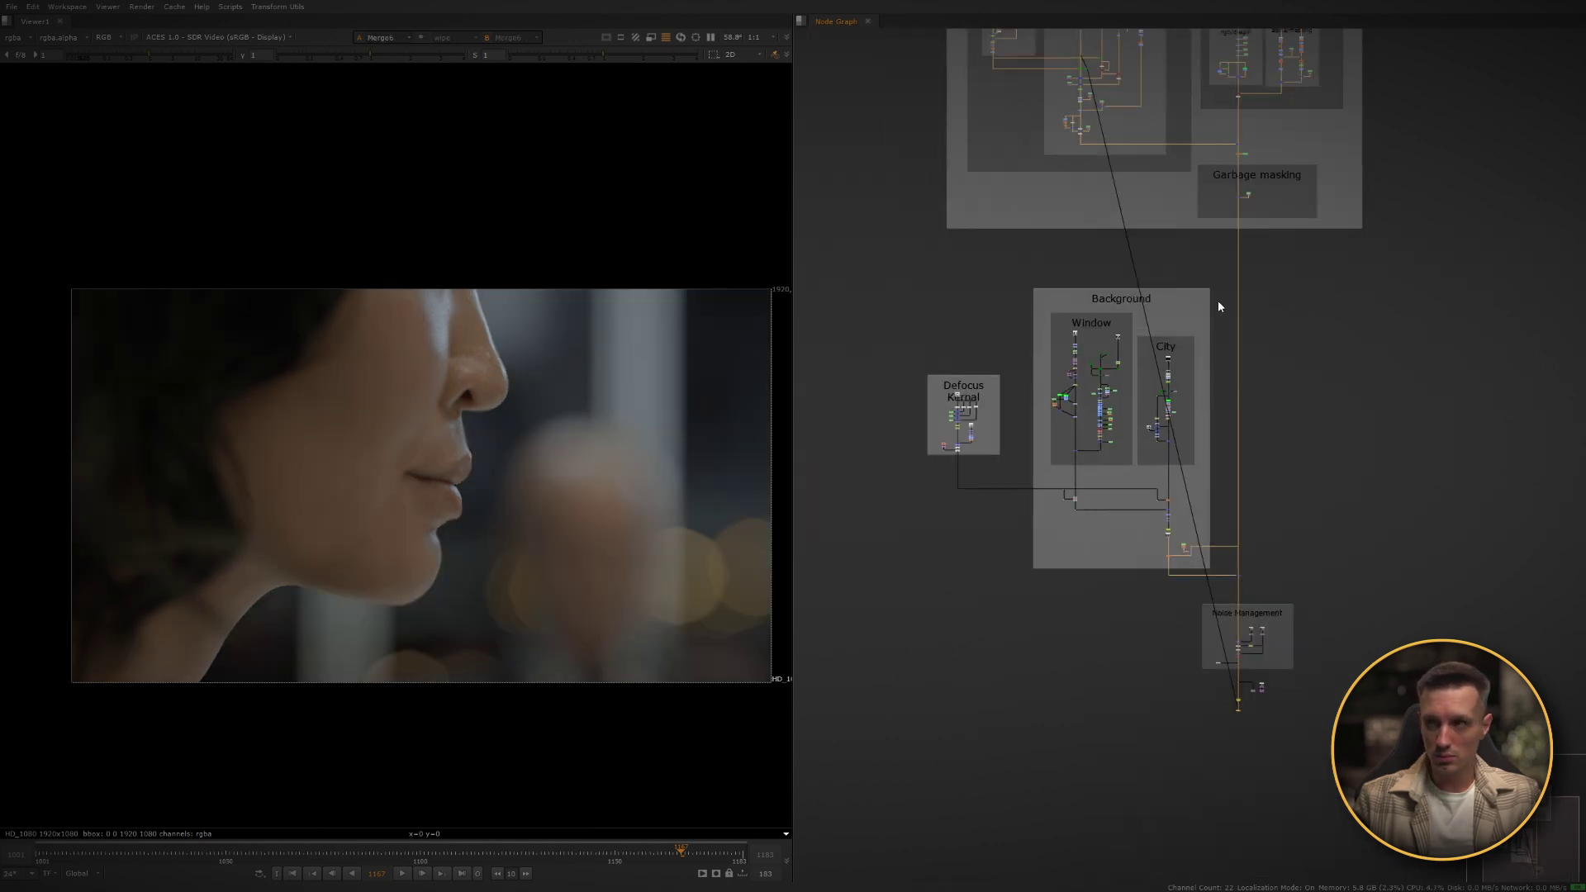
Reconnect the B input of Keymix1 to IBKGizmoV3_1 in the edge extraction branch.
middle_drag(1217, 306, 1107, 471)
scroll(1065, 471, up, 6)
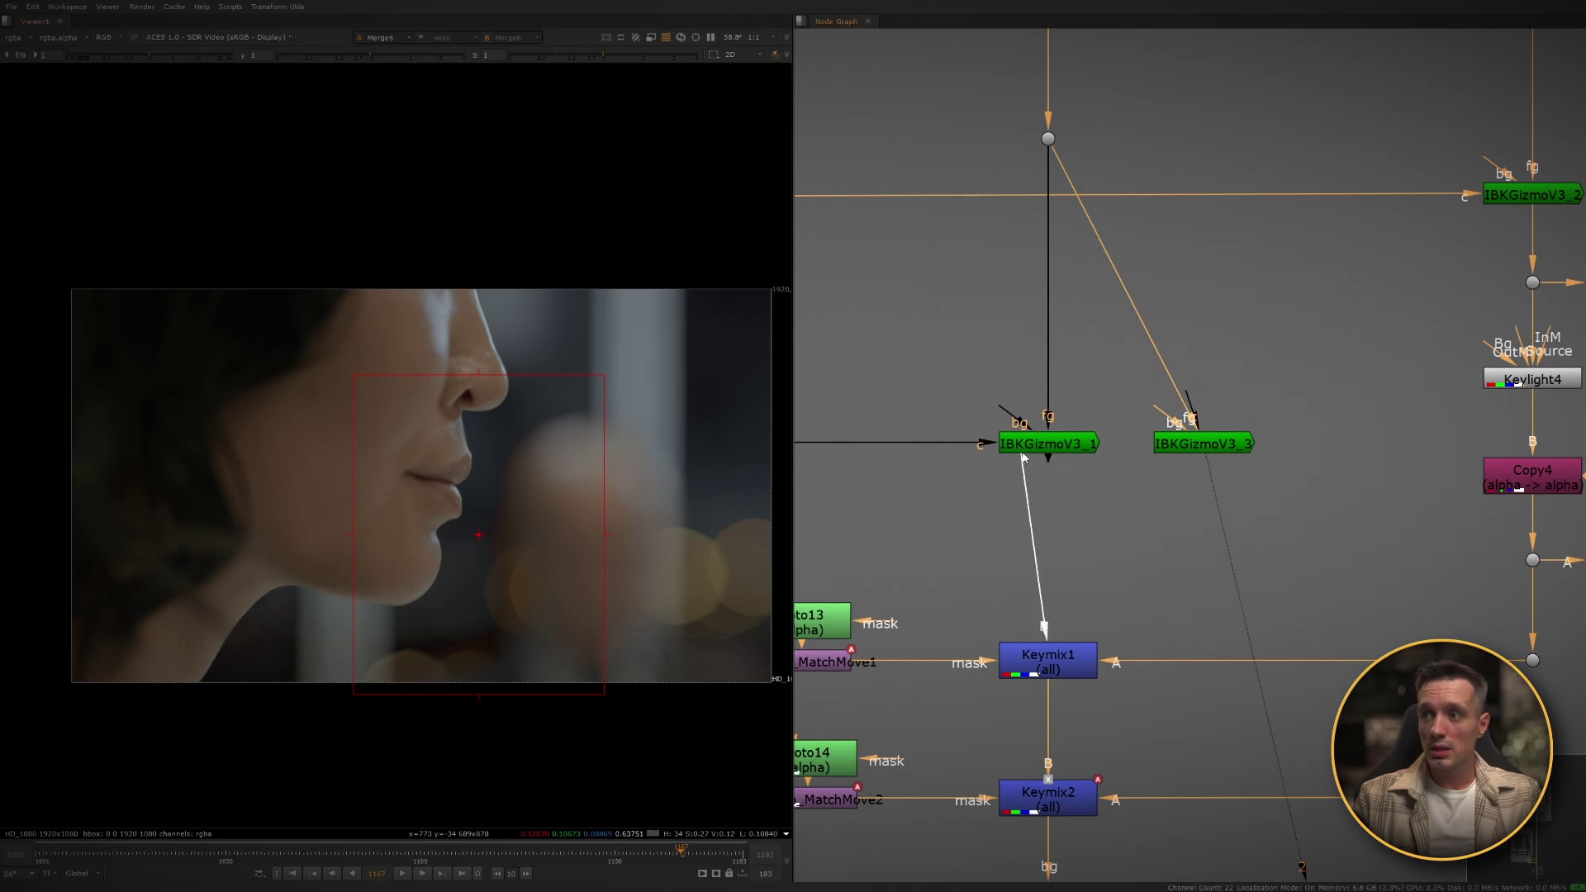
drag(1023, 455, 1043, 453)
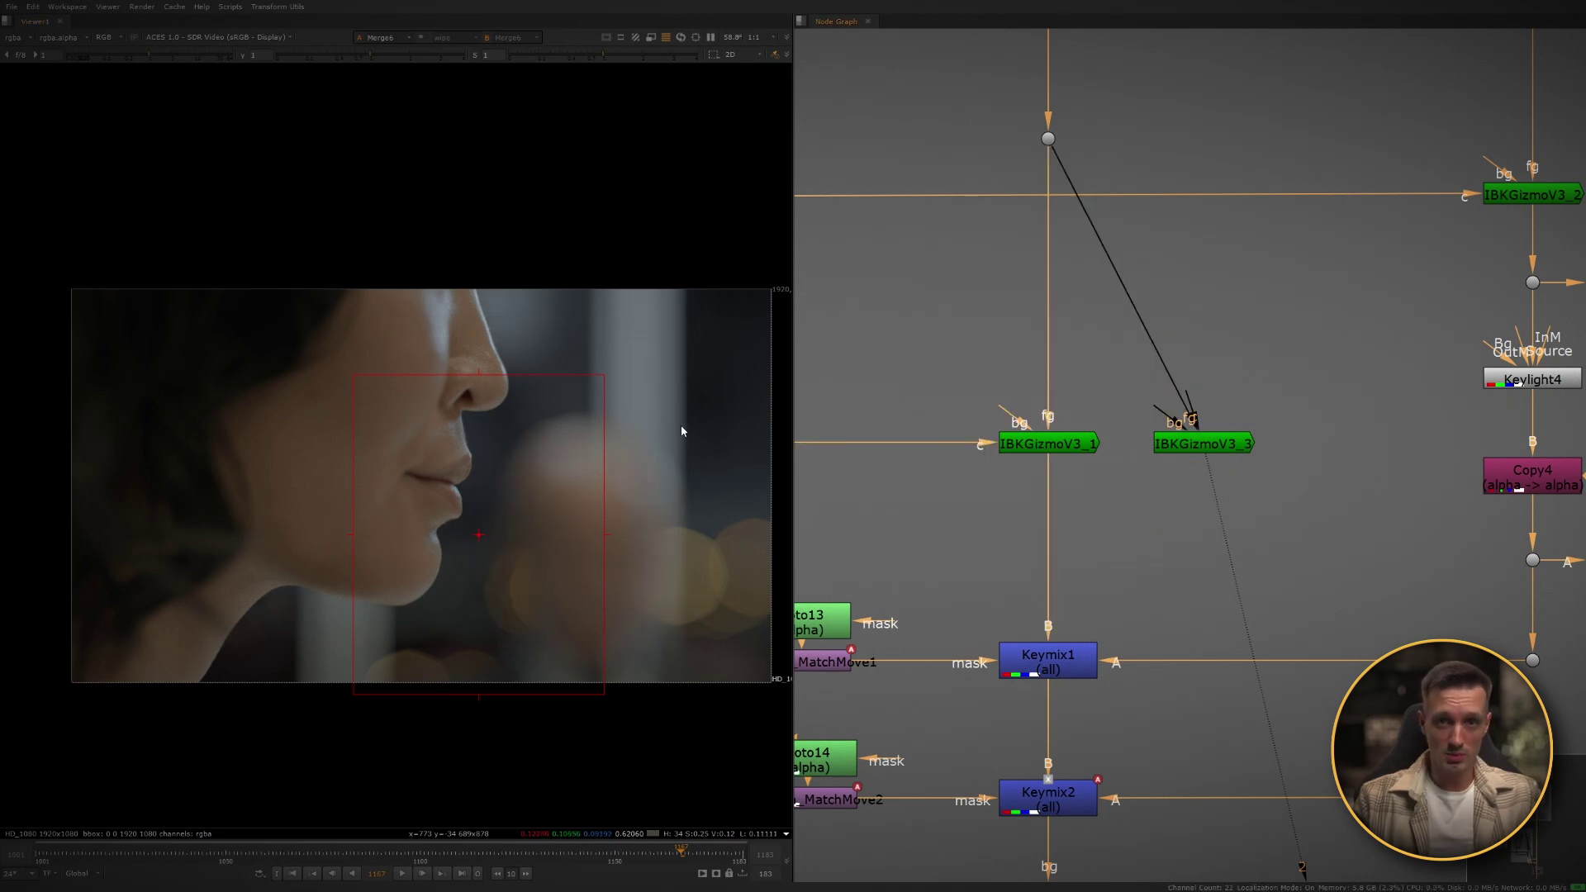
View the output of the Noise Management section in the viewer.
scroll(1272, 681, down, 8)
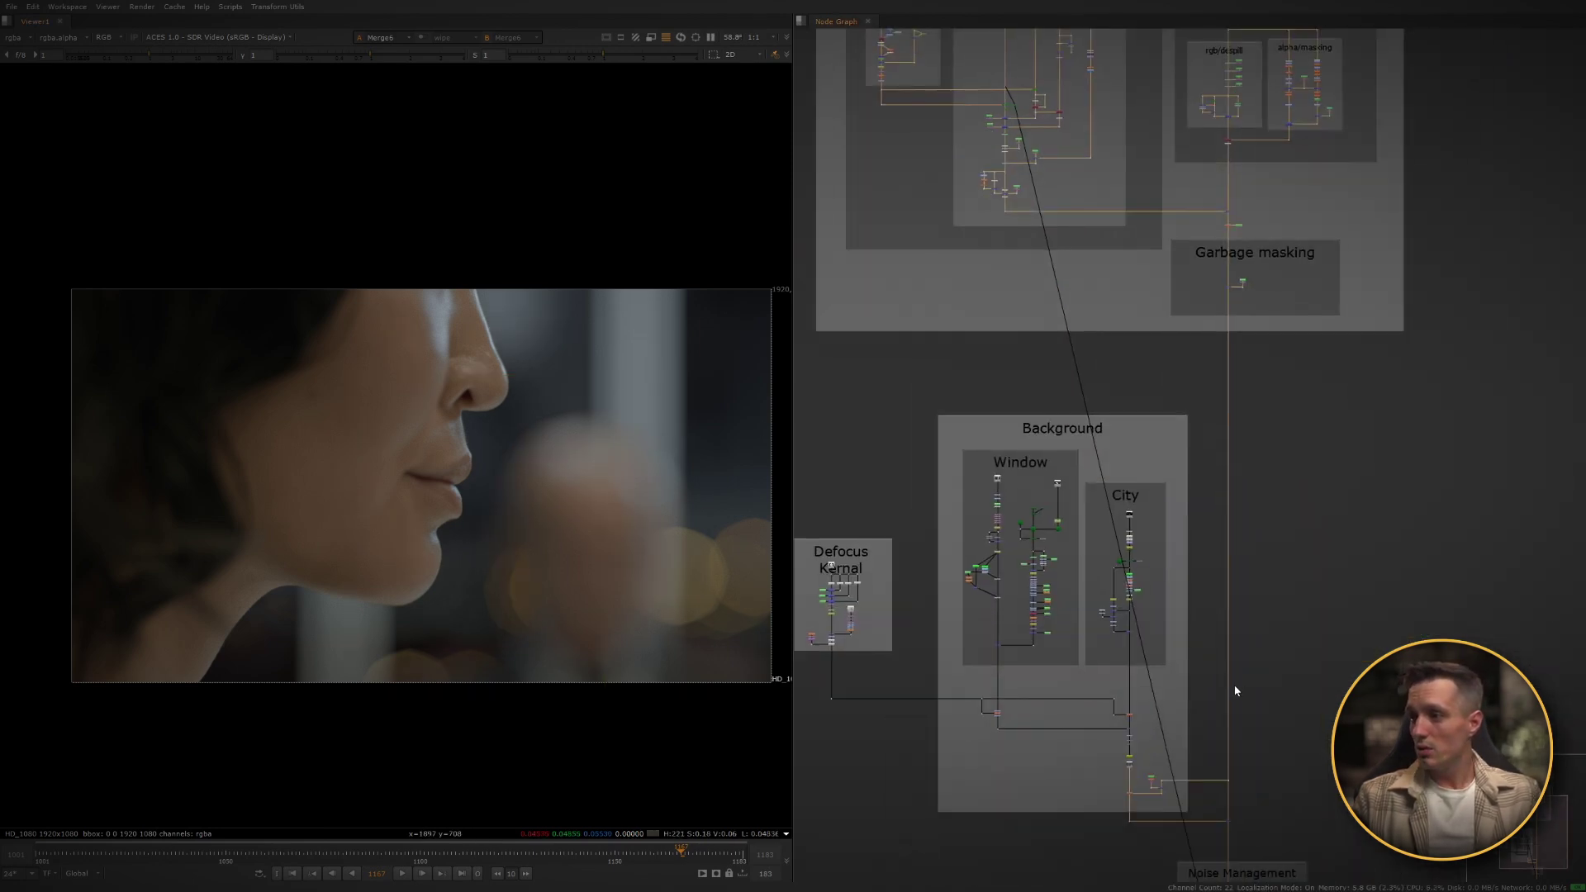
middle_drag(1236, 690, 1101, 320)
scroll(1090, 537, up, 5)
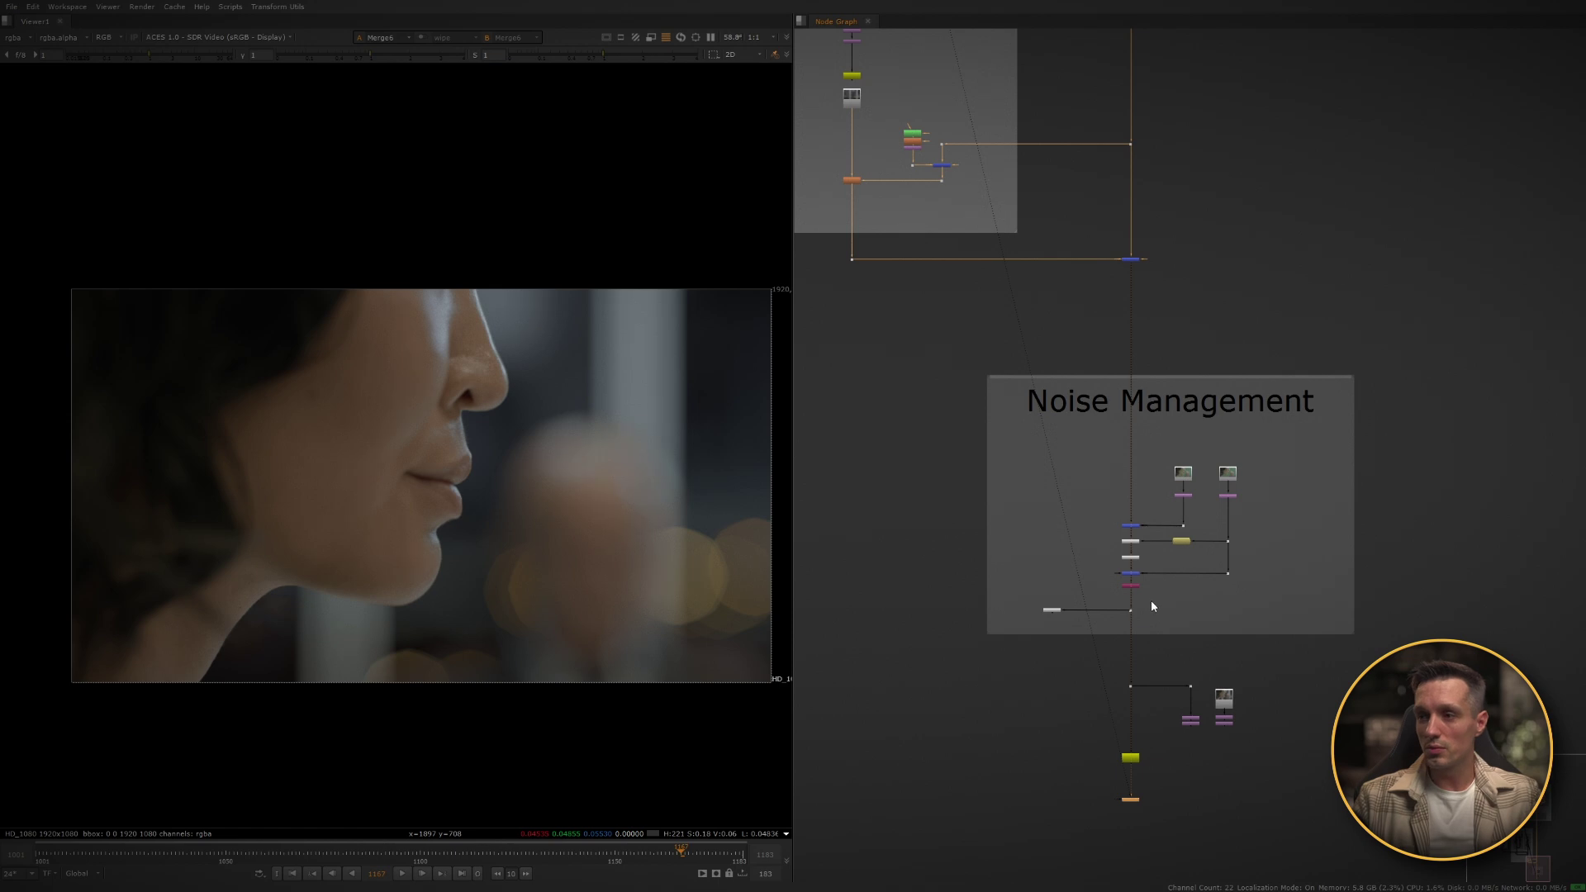
drag(1152, 596, 1114, 633)
key(1)
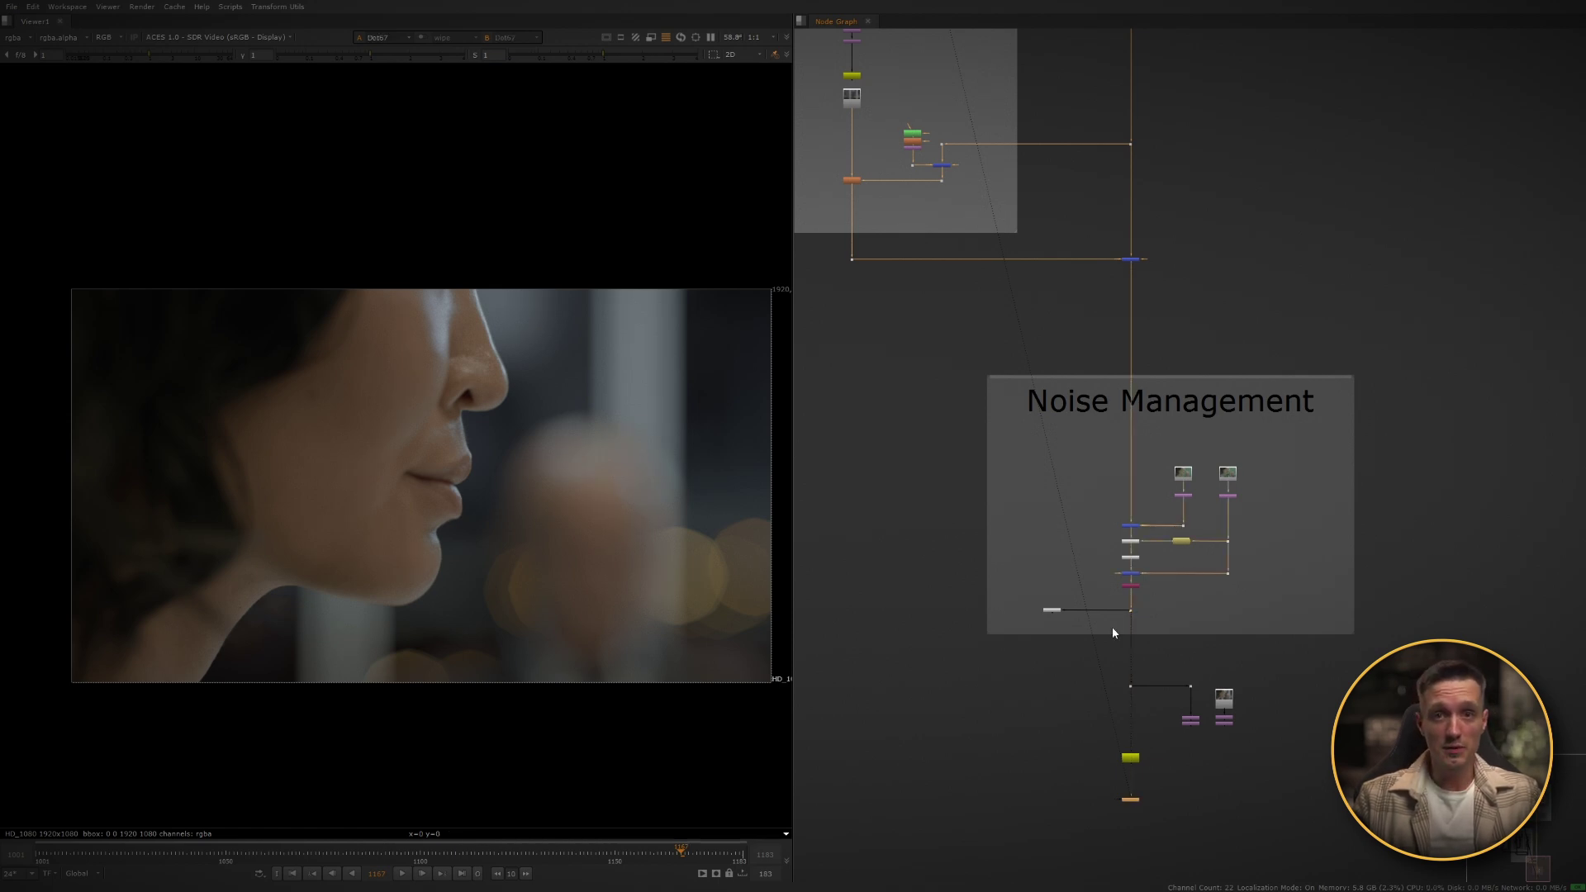